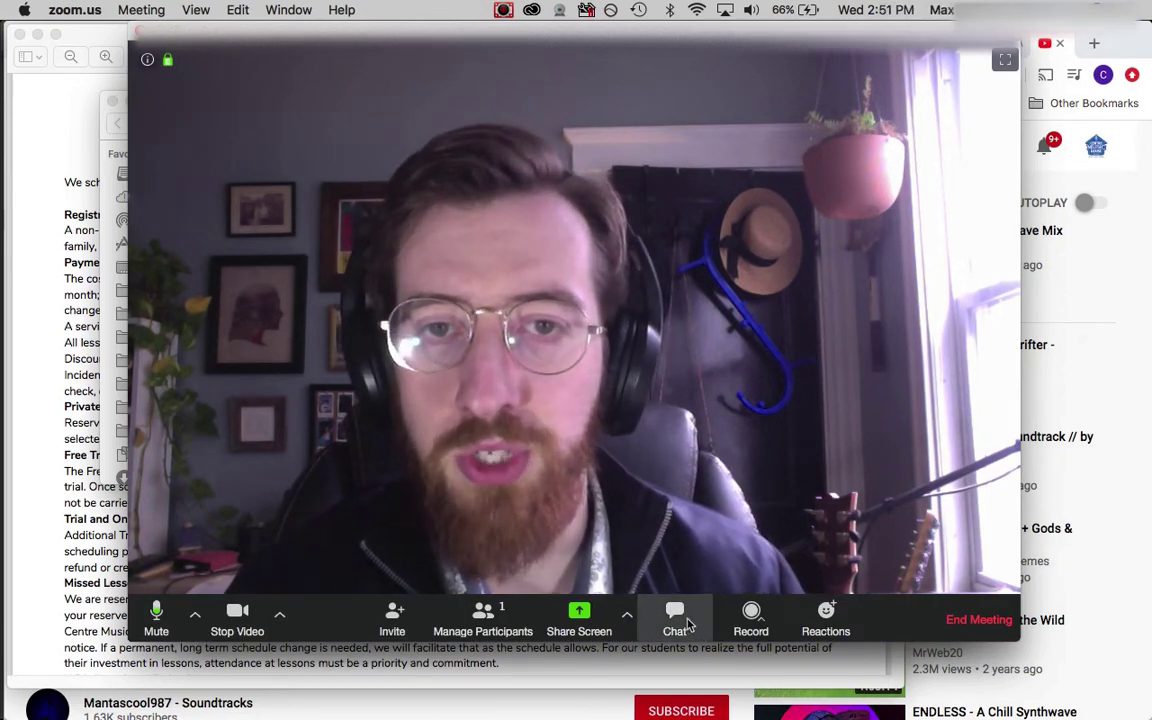
# Step: Send the chat message 'type stuff into here' to Everyone
pyautogui.click(686, 624)
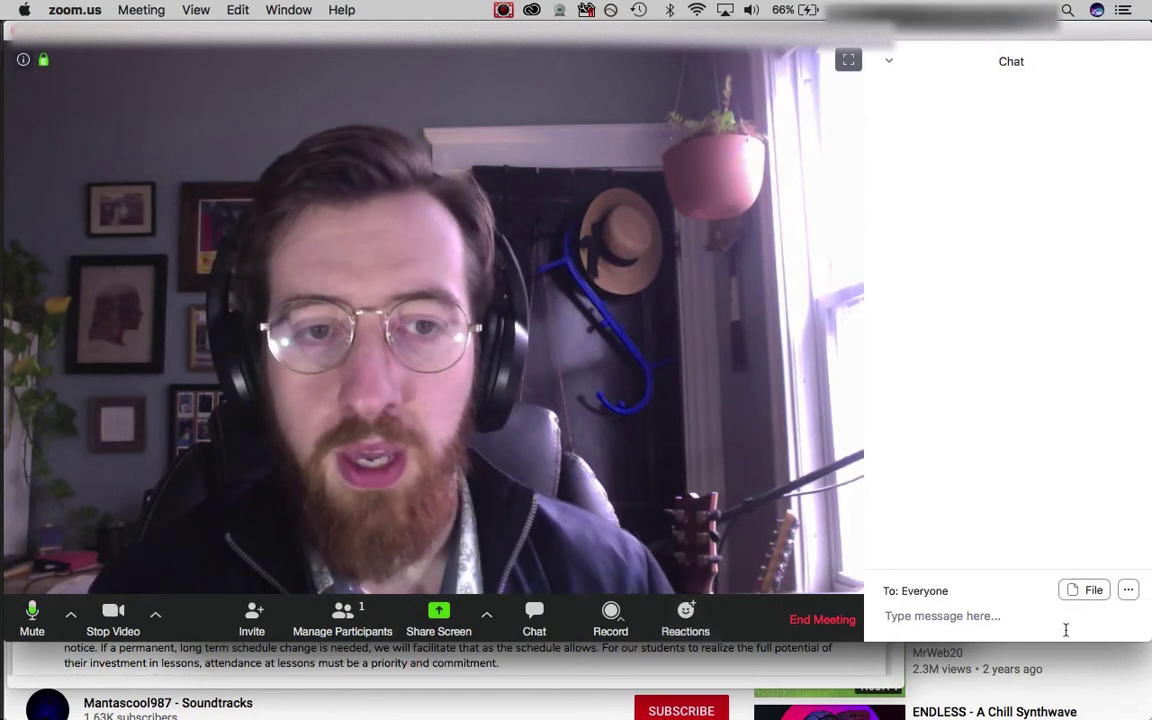
pyautogui.click(1065, 628)
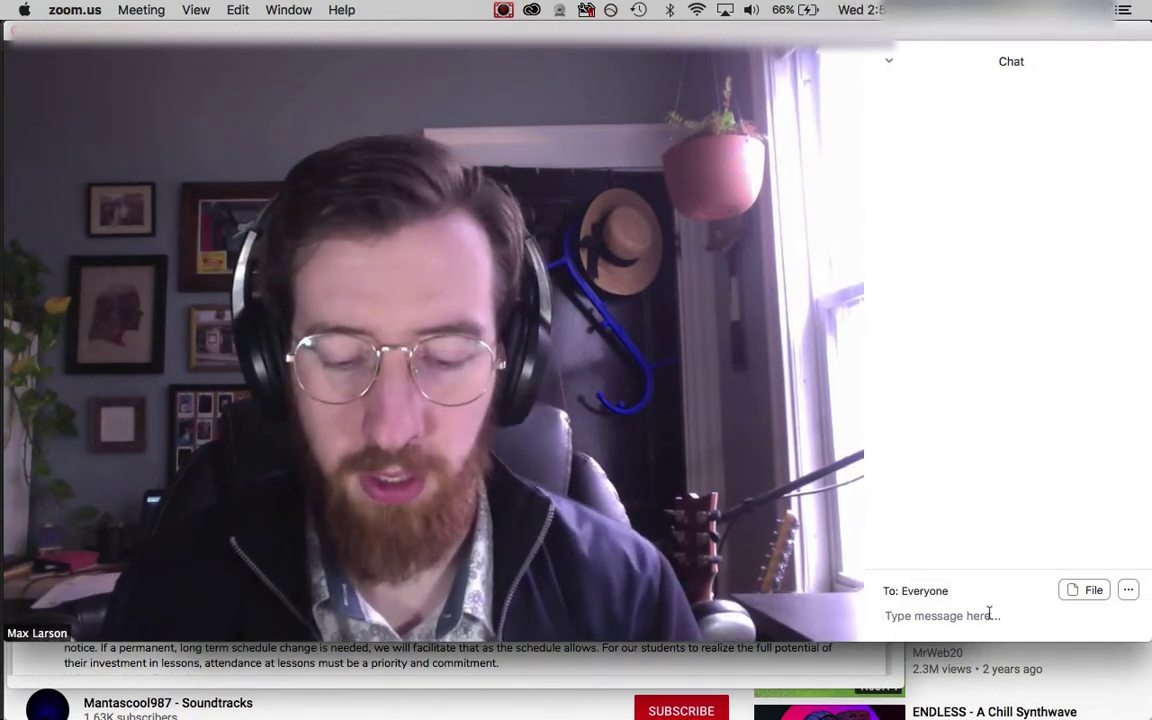
pyautogui.write('type stuff in')
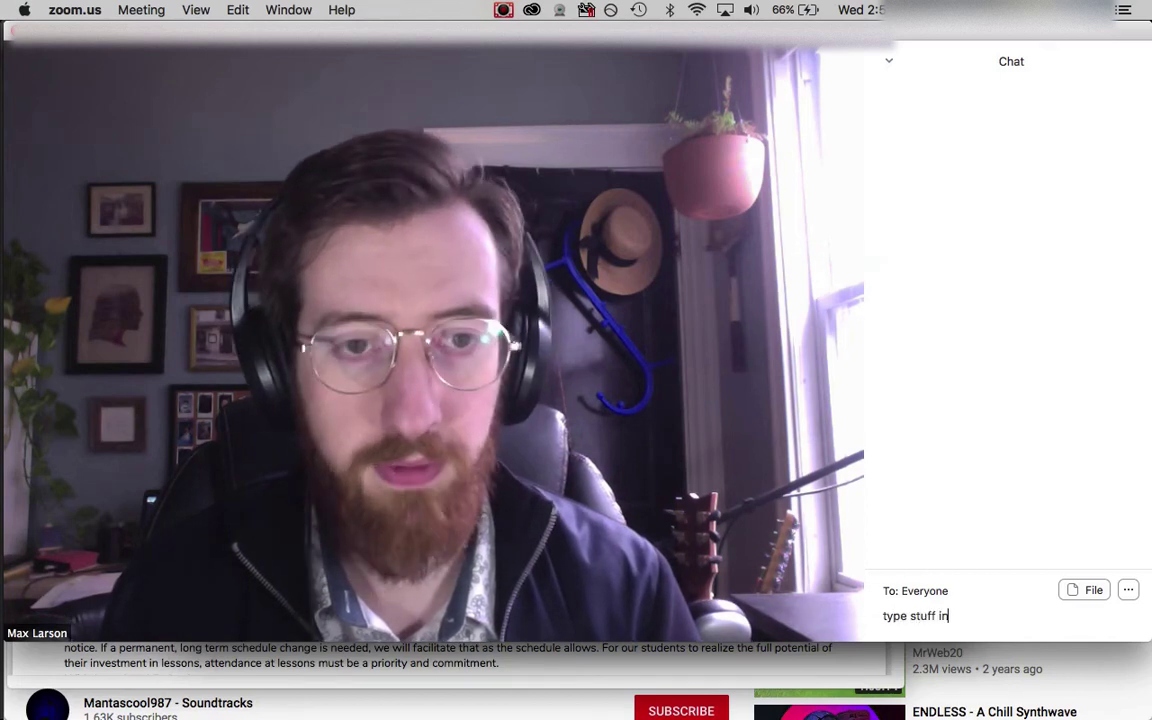
pyautogui.write('to here')
pyautogui.press('Return')
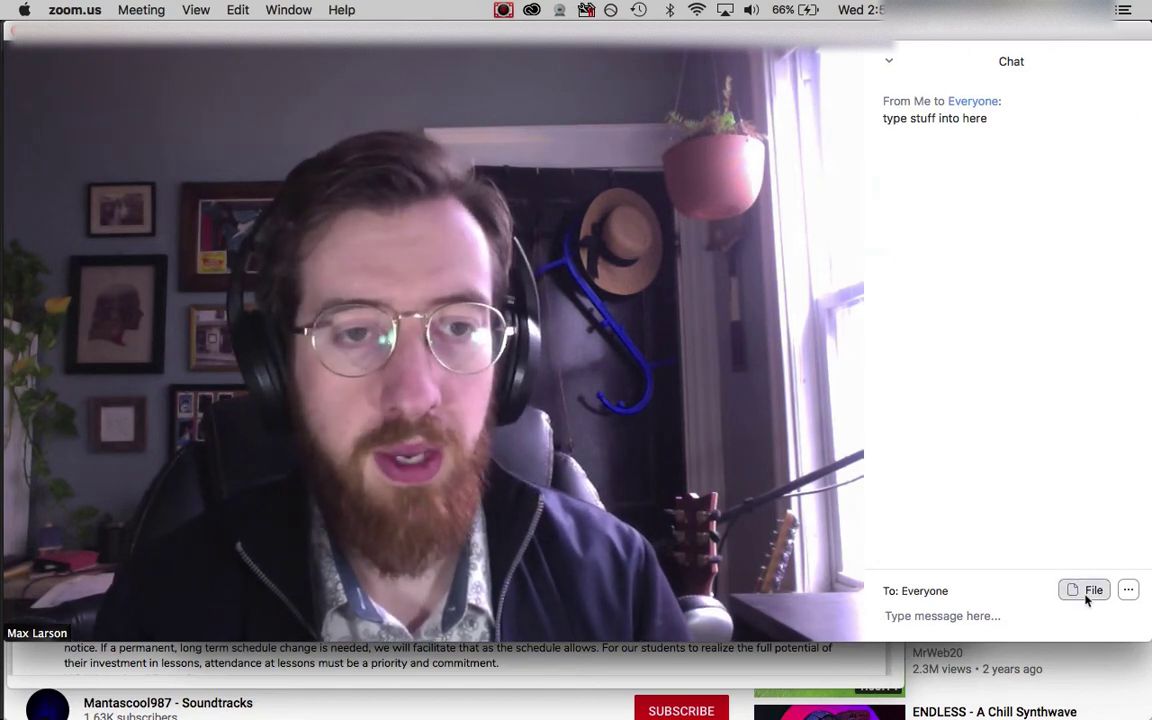
# Step: Choose to share a file from Your Computer in the chat
pyautogui.click(1087, 598)
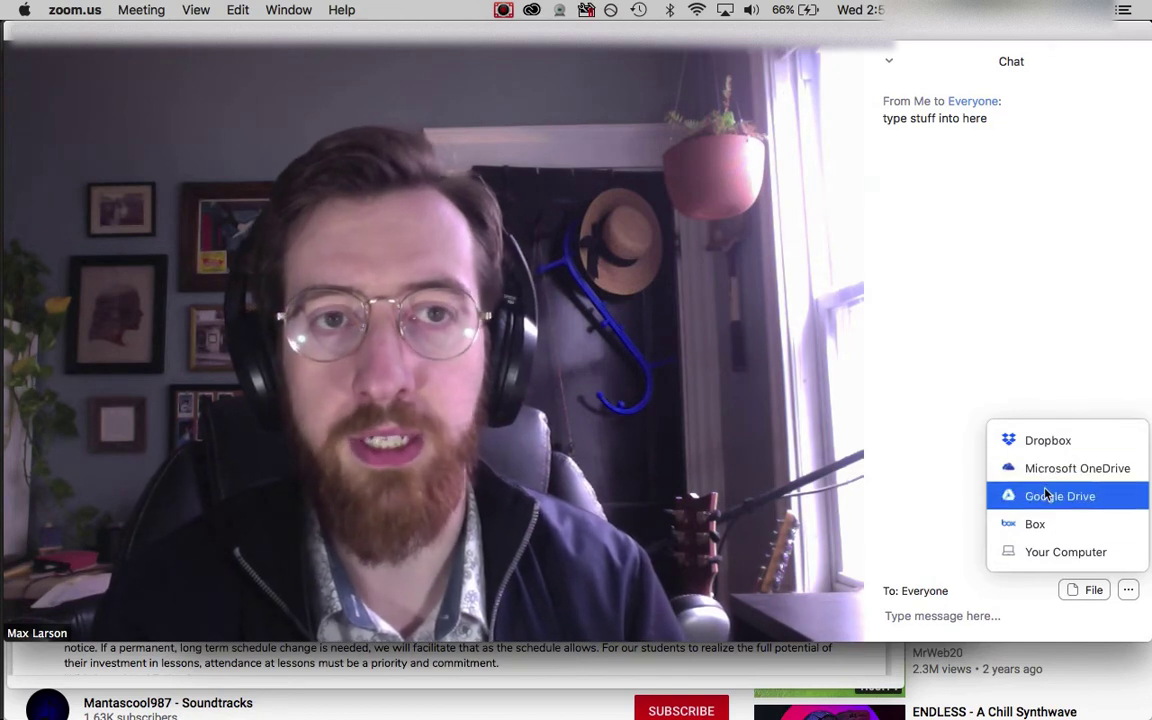
pyautogui.click(1050, 553)
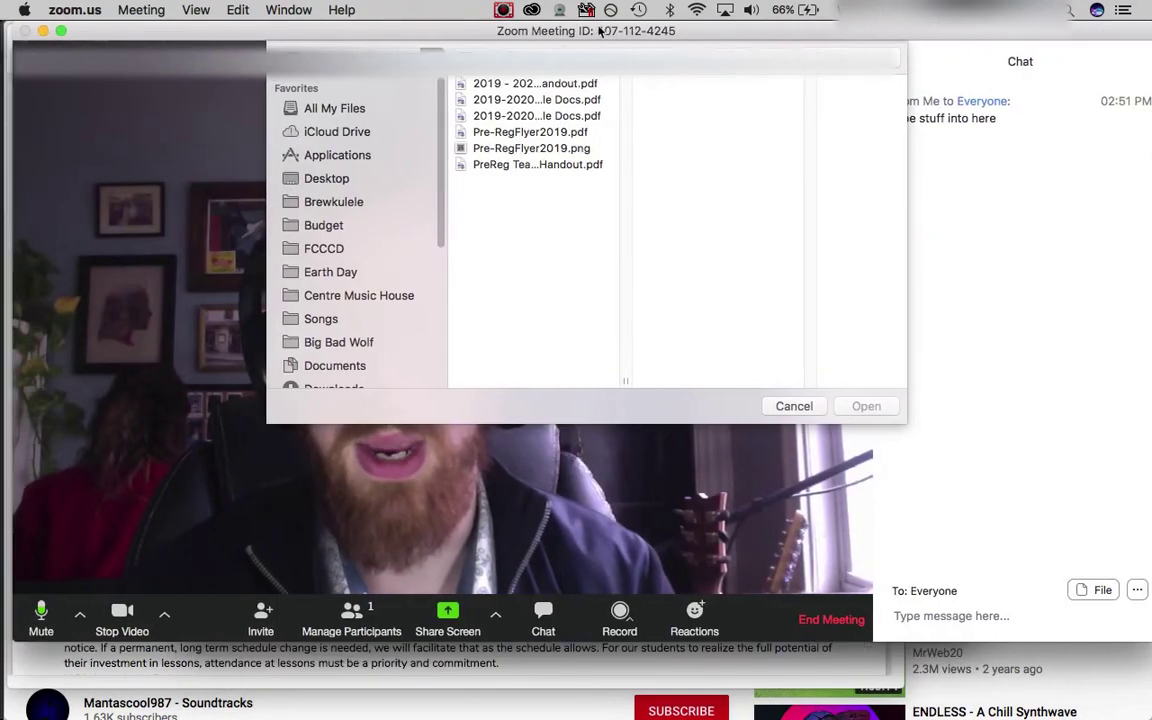
# Step: Send '2019-2020 Policy - Google Docs.pdf' from Centre Music House > Fall Registration > 2019 - 2020 Docs
pyautogui.moveTo(598, 31); pyautogui.dragTo(604, 31)
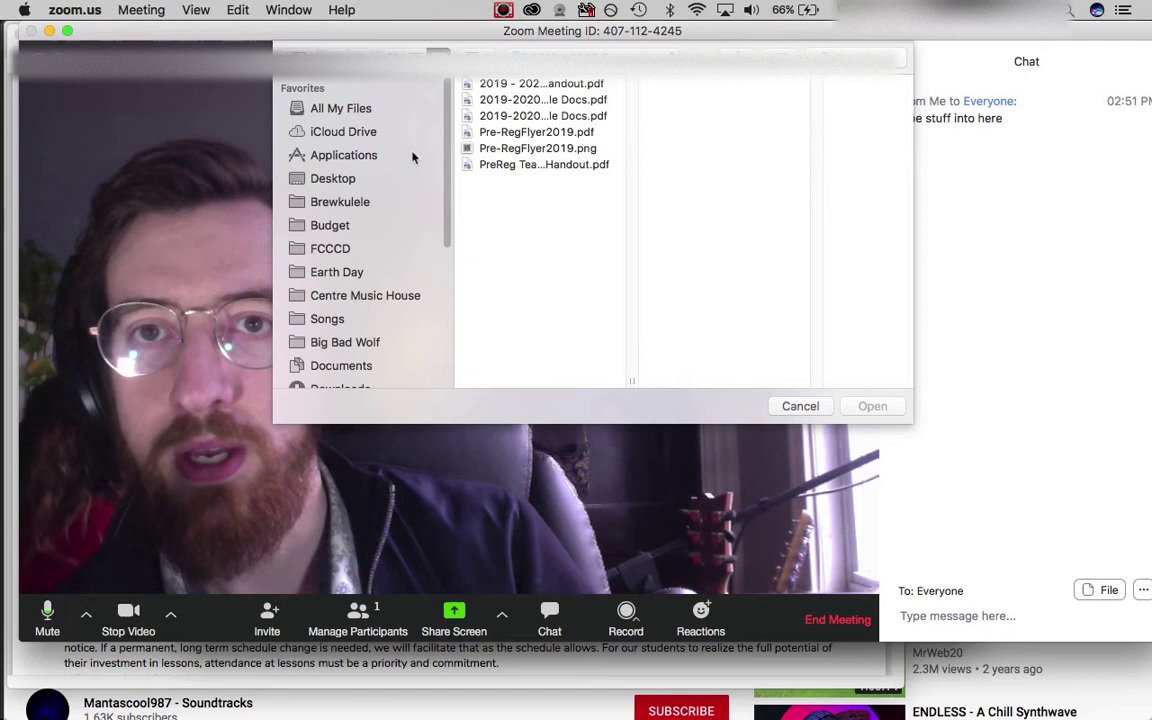
pyautogui.click(376, 300)
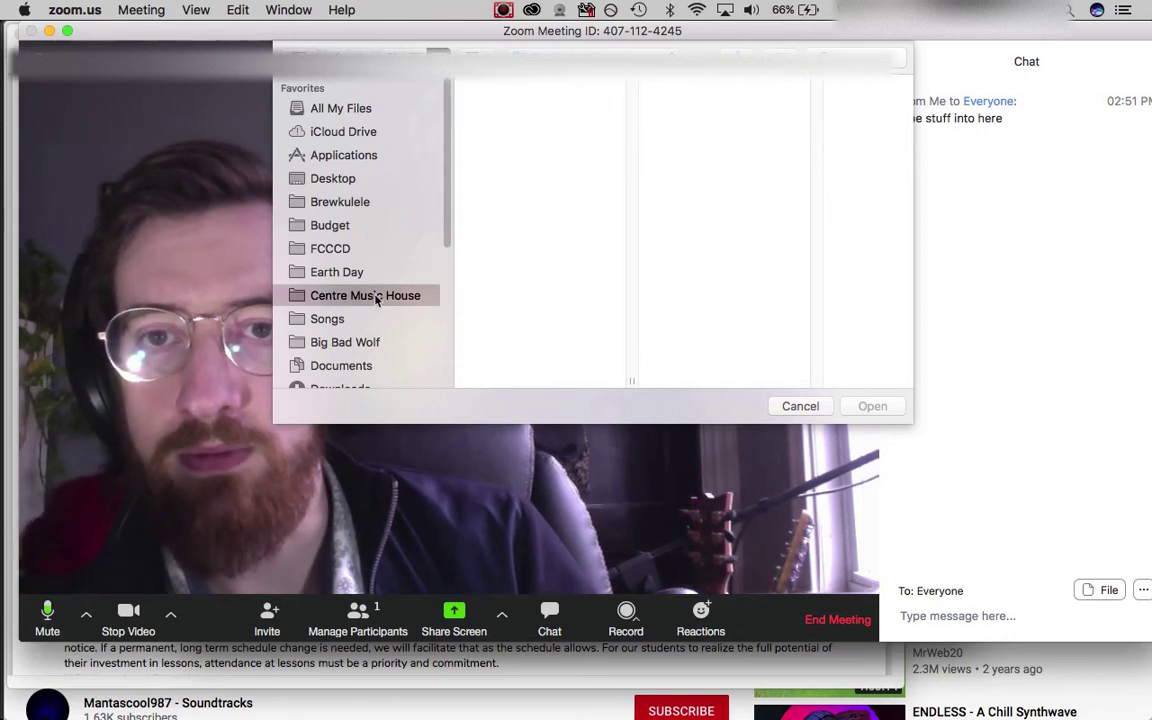
pyautogui.scroll(-3, 590, 210)
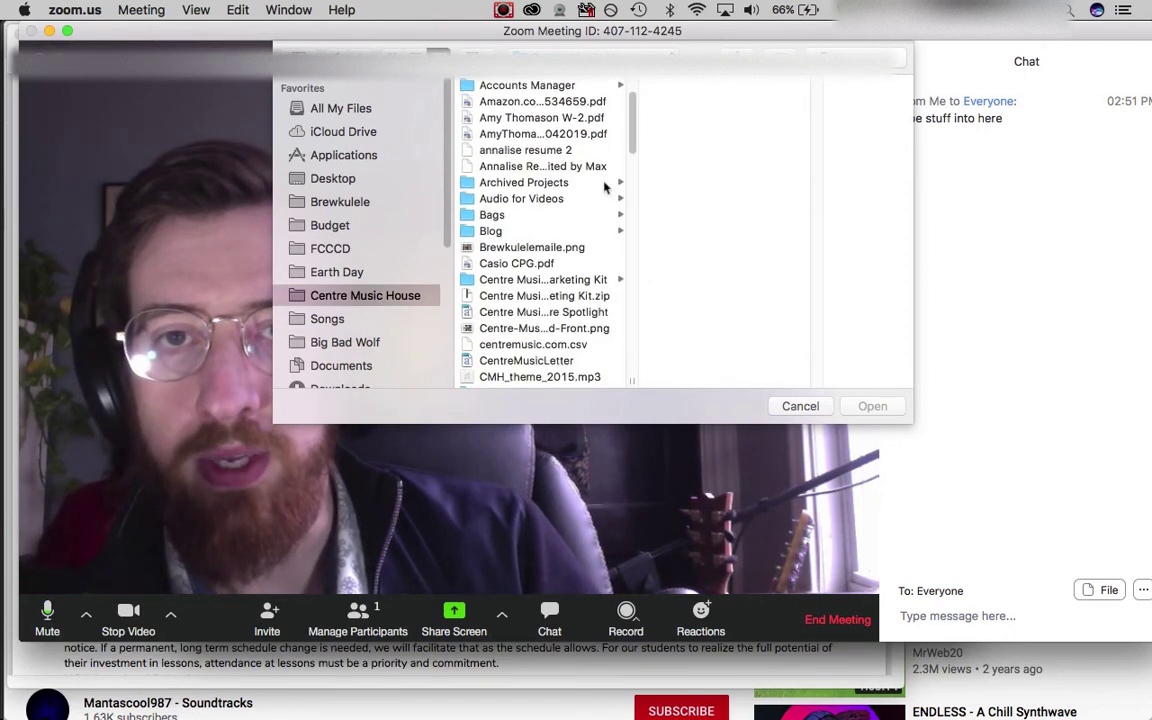
pyautogui.moveTo(633, 150); pyautogui.dragTo(636, 230)
pyautogui.click(520, 107)
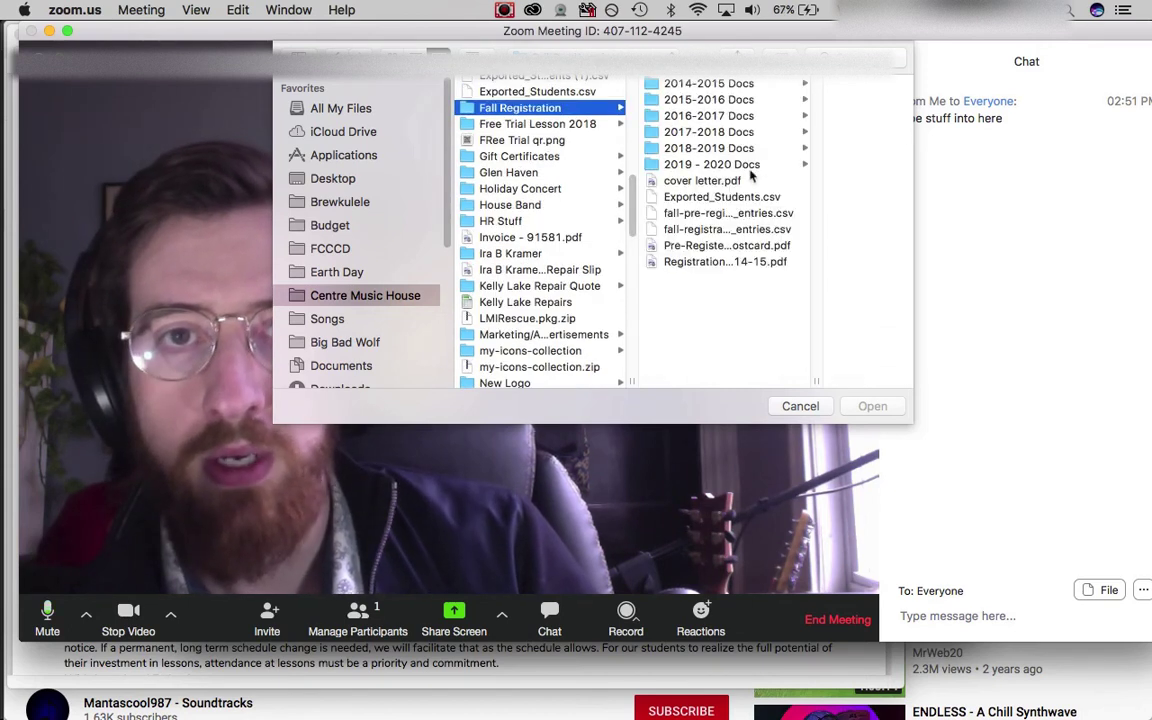
pyautogui.click(739, 166)
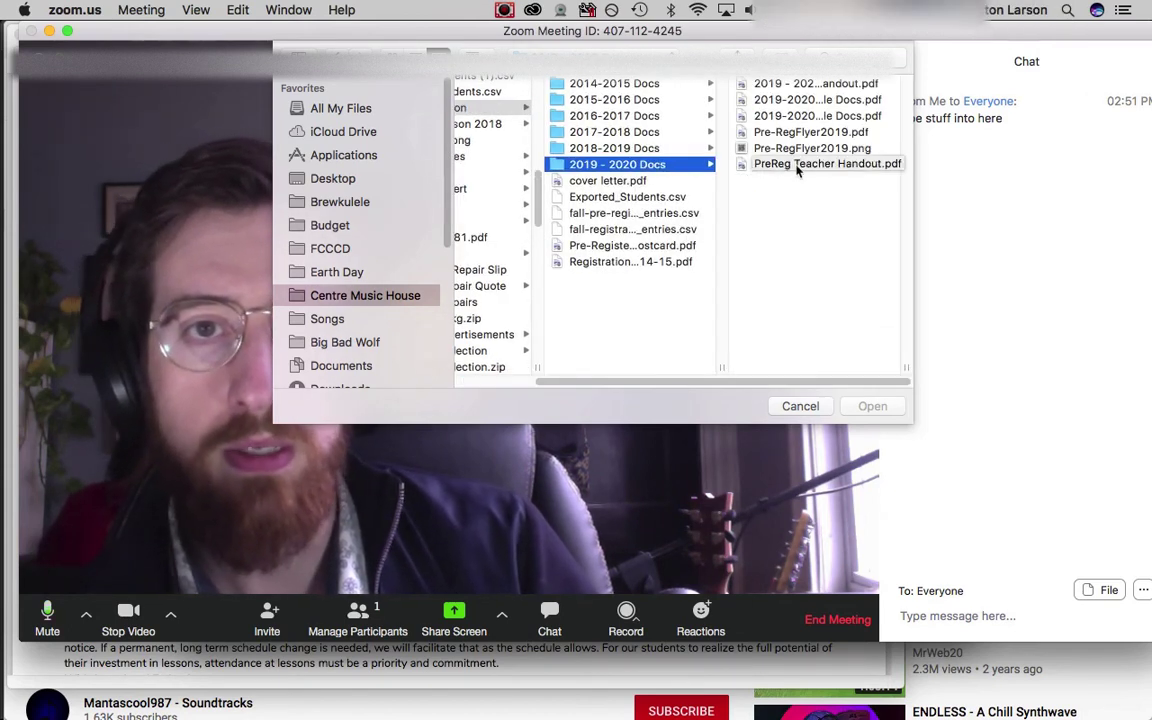
pyautogui.click(790, 100)
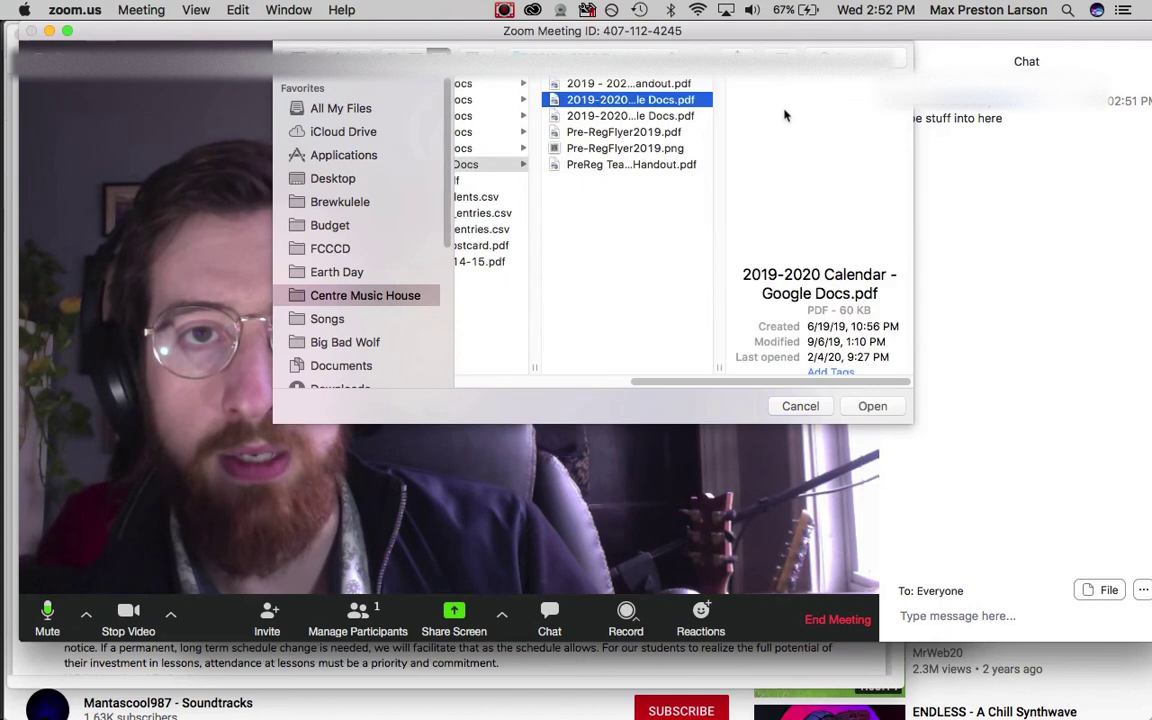
pyautogui.click(644, 116)
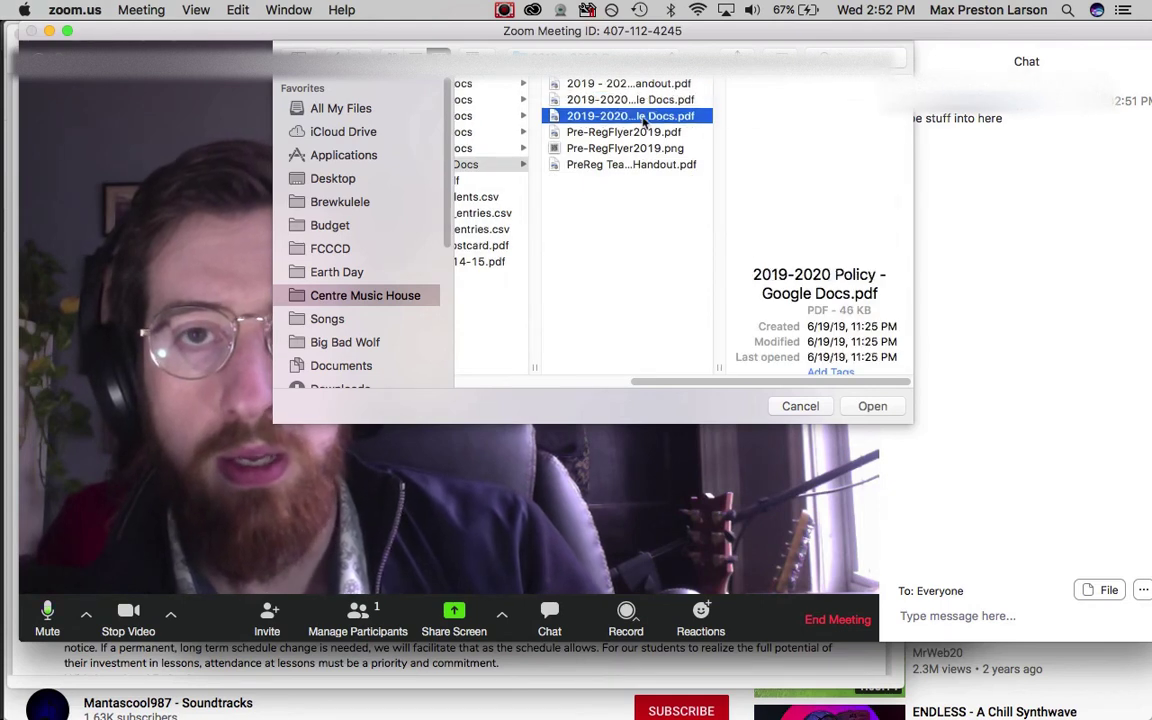
pyautogui.click(874, 408)
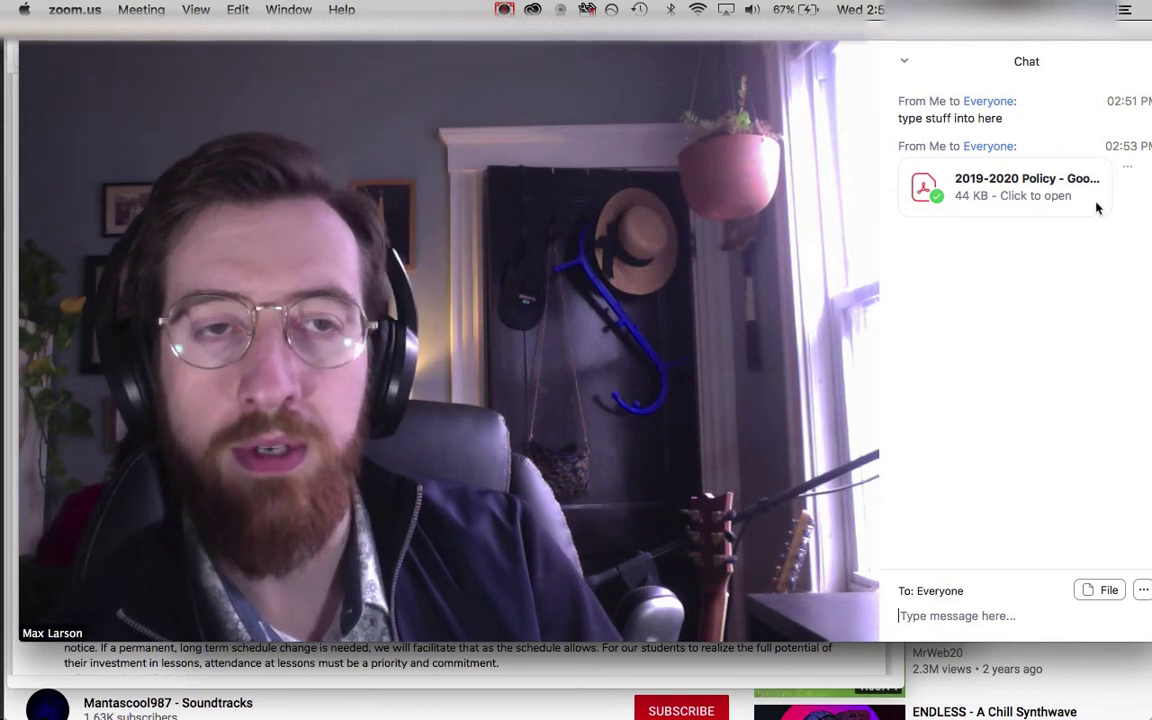
# Step: Pick Exterior3 copy.jpg from Centre Music House > wetransfer-0a3572 > The store
pyautogui.click(1097, 590)
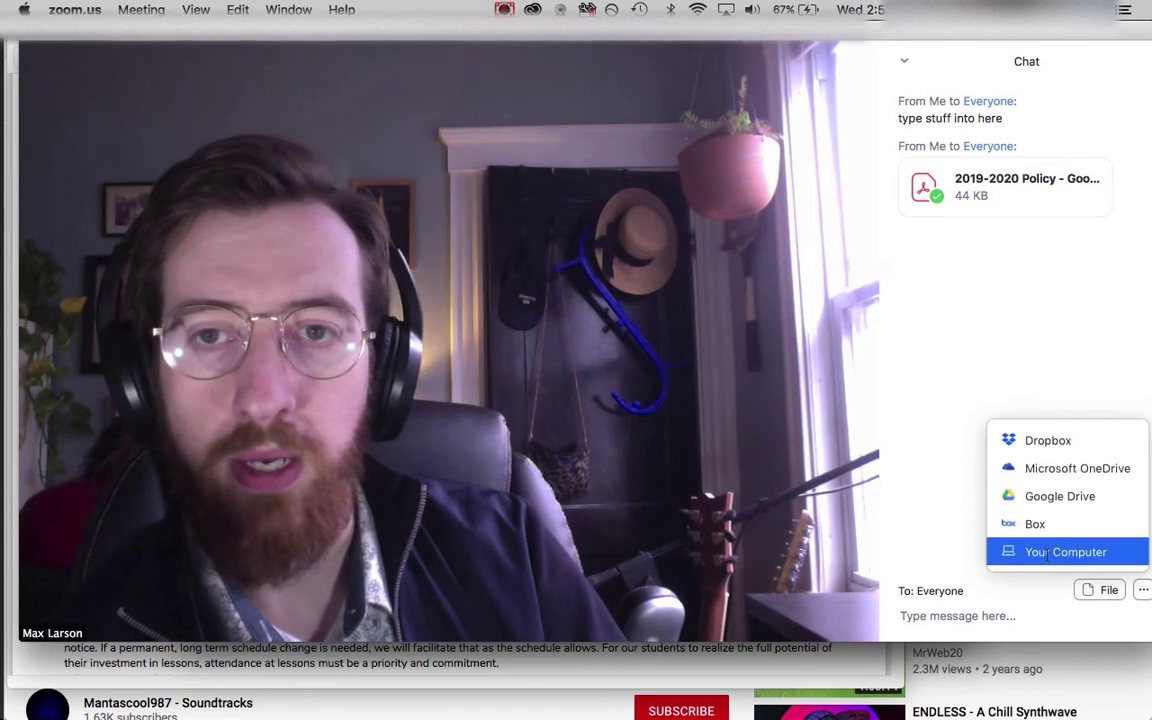
pyautogui.click(1047, 553)
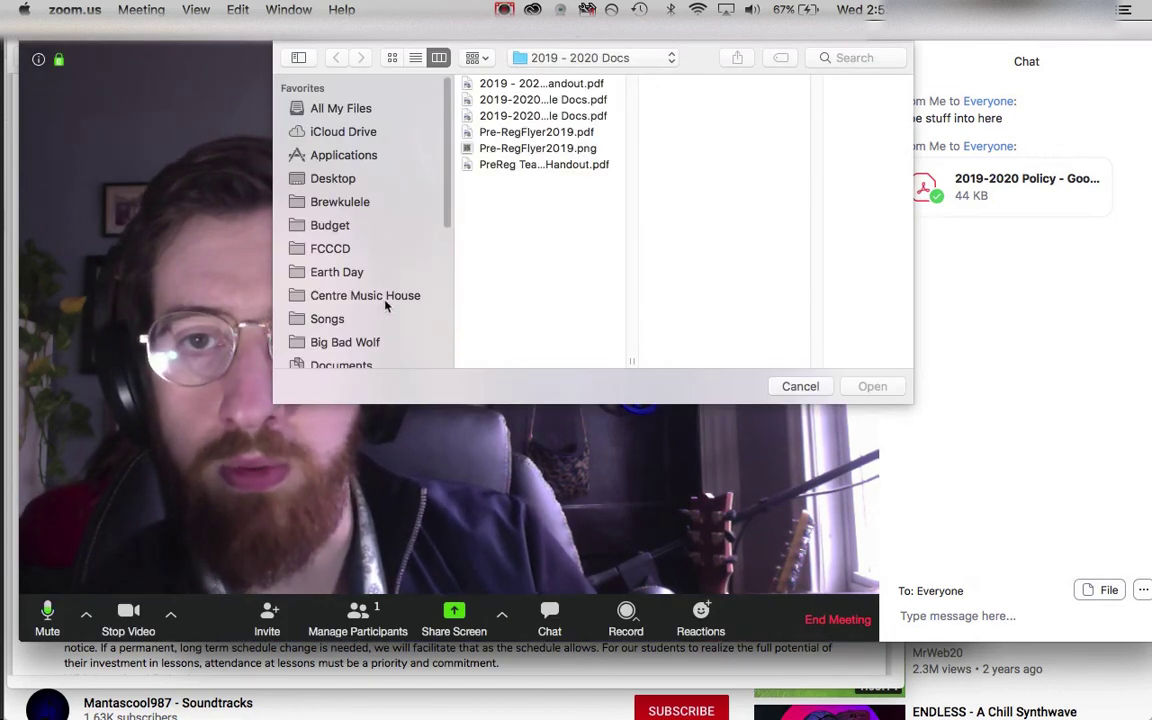
pyautogui.click(377, 296)
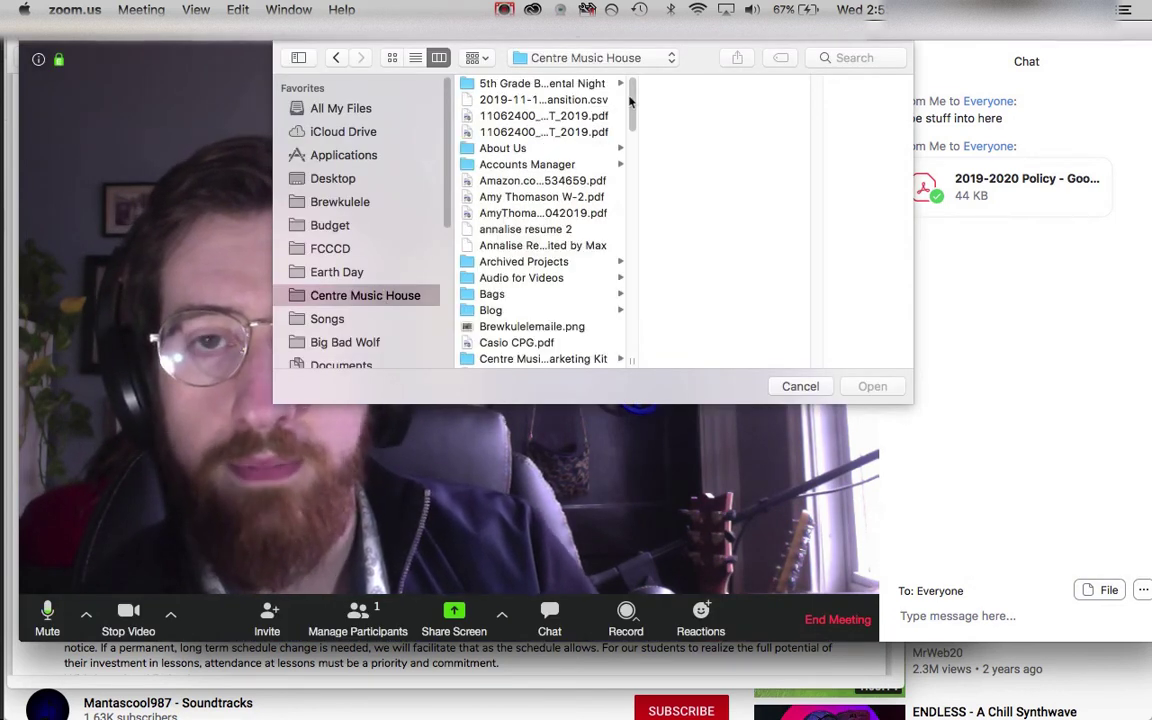
pyautogui.moveTo(638, 143); pyautogui.dragTo(632, 330)
pyautogui.click(565, 312)
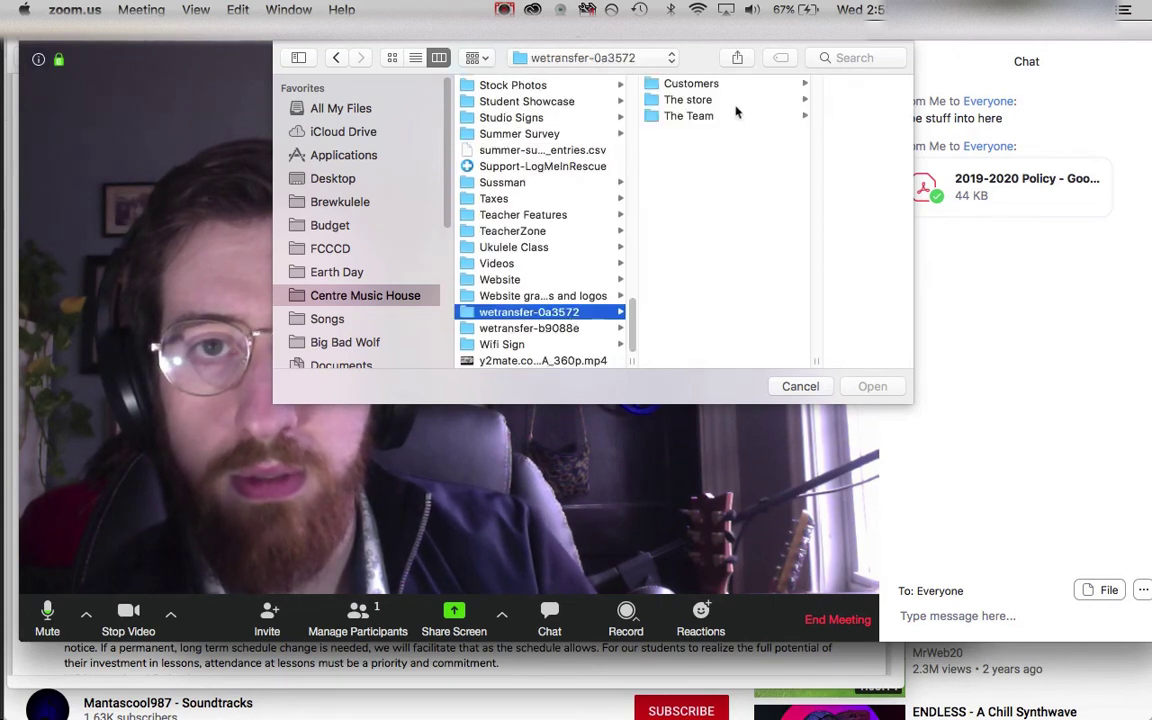
pyautogui.click(727, 101)
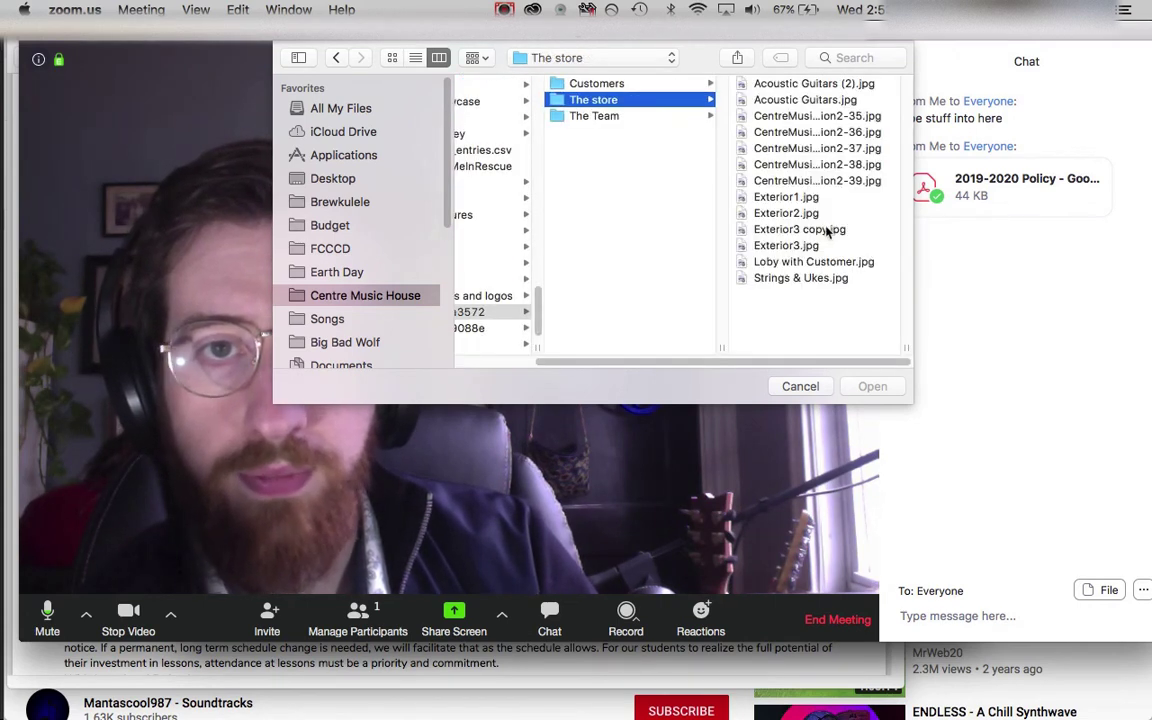
pyautogui.click(827, 230)
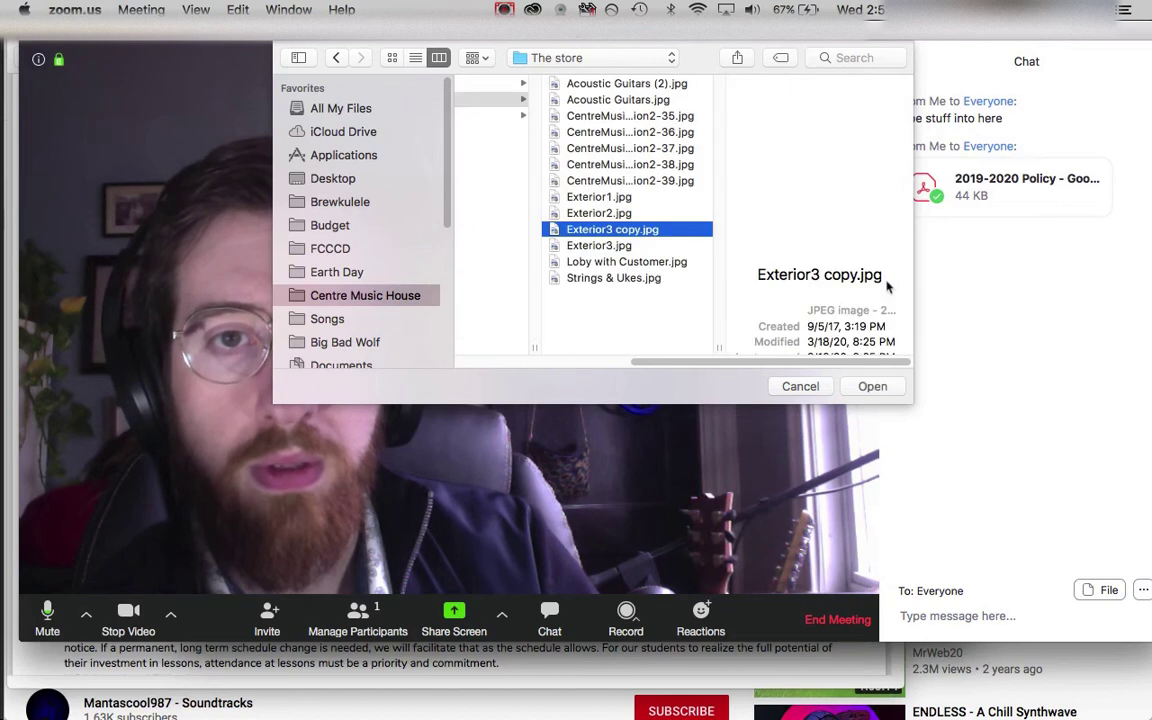
# Step: Upload Exterior3 copy.jpg (1.88 MB) into the chat for Everyone
pyautogui.click(872, 387)
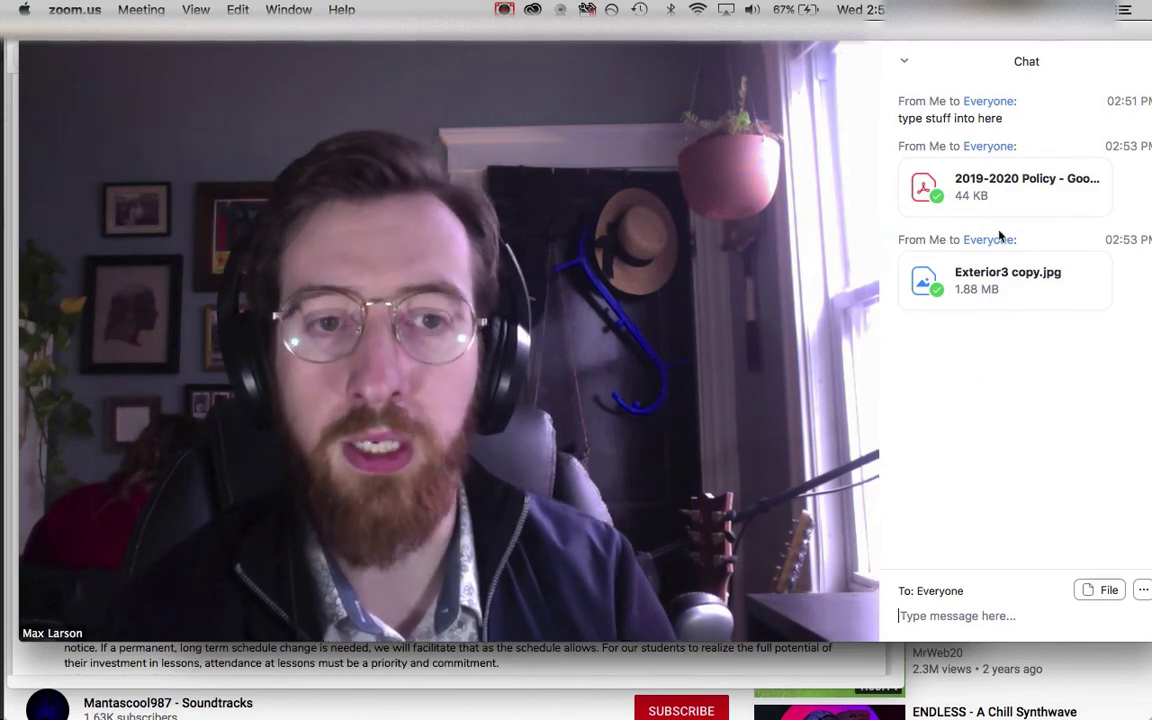
pyautogui.moveTo(397, 393)
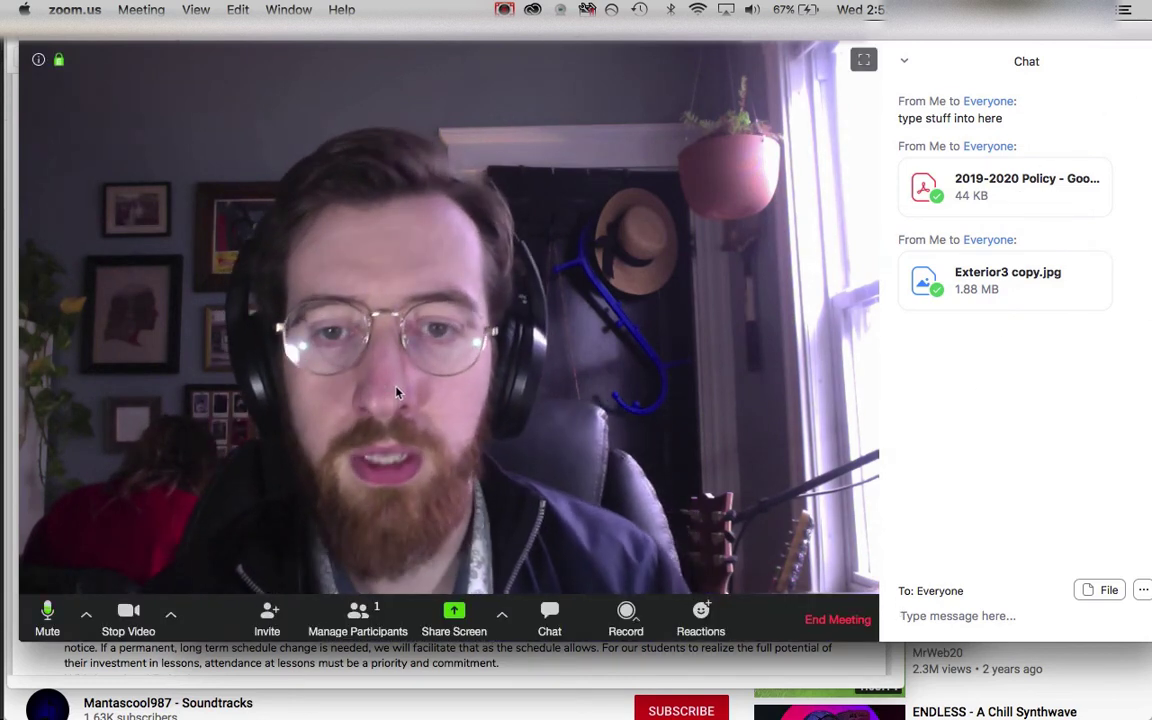
# Step: Share a blank Whiteboard from the Share Screen options
pyautogui.click(468, 637)
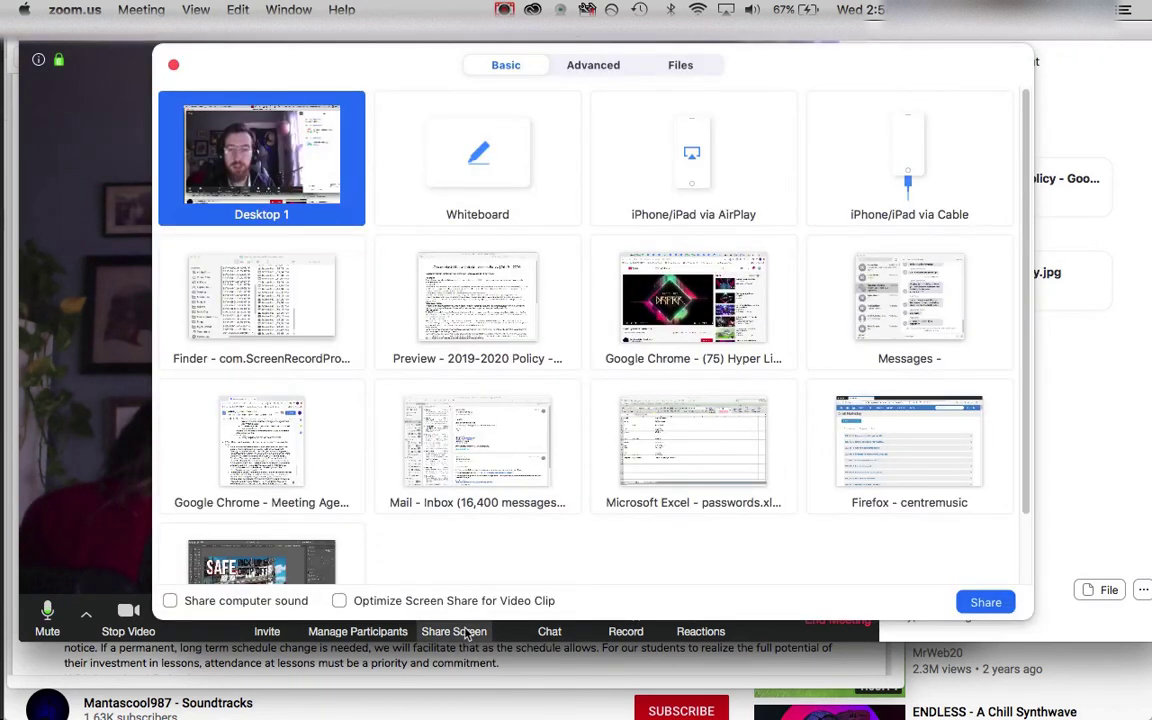
pyautogui.click(470, 181)
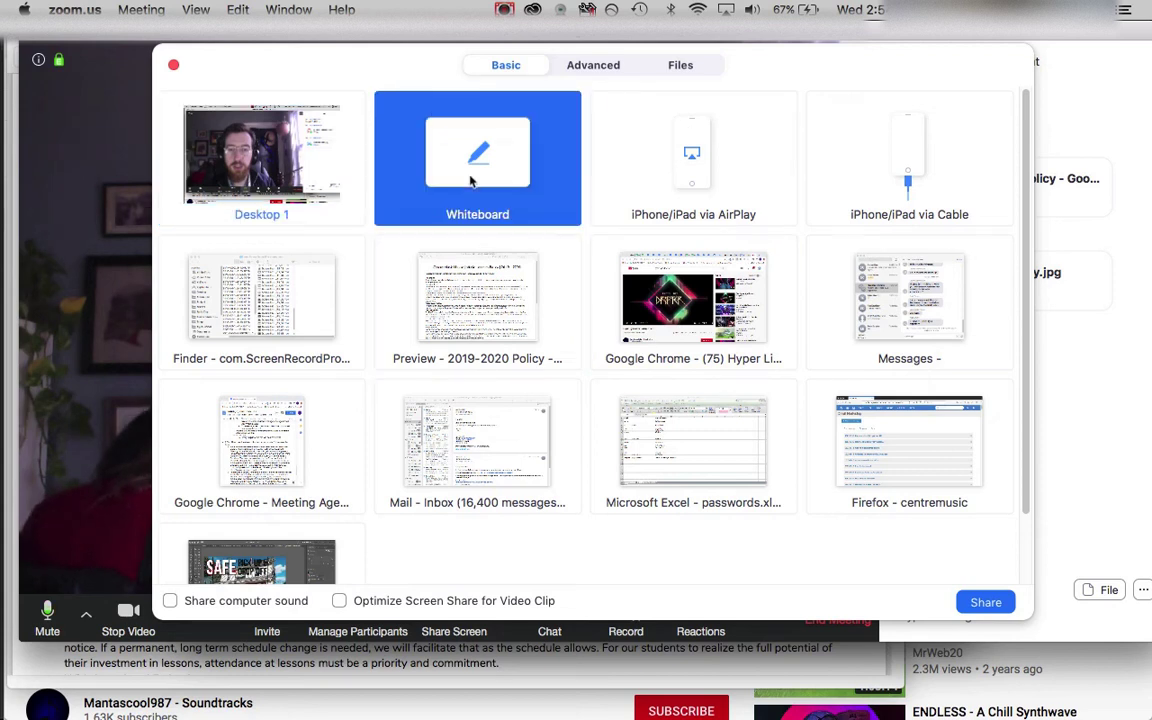
pyautogui.click(985, 602)
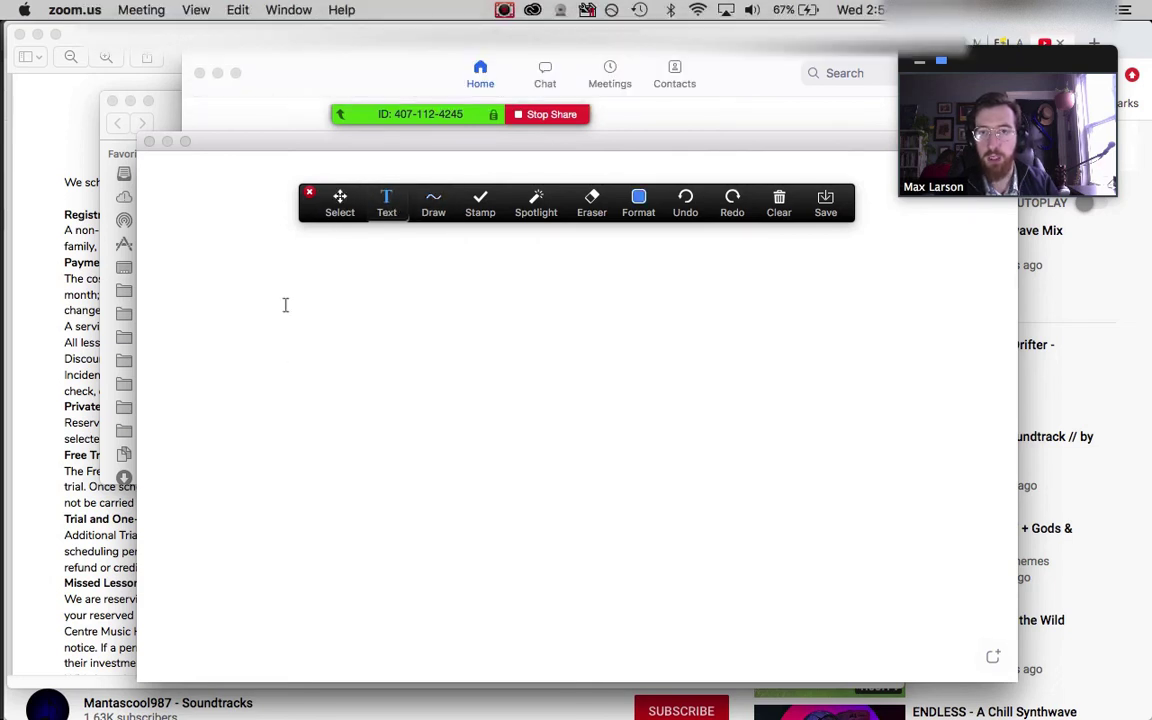
# Step: Add the text 'type anything in' and draw a freehand pen squiggle
pyautogui.click(390, 210)
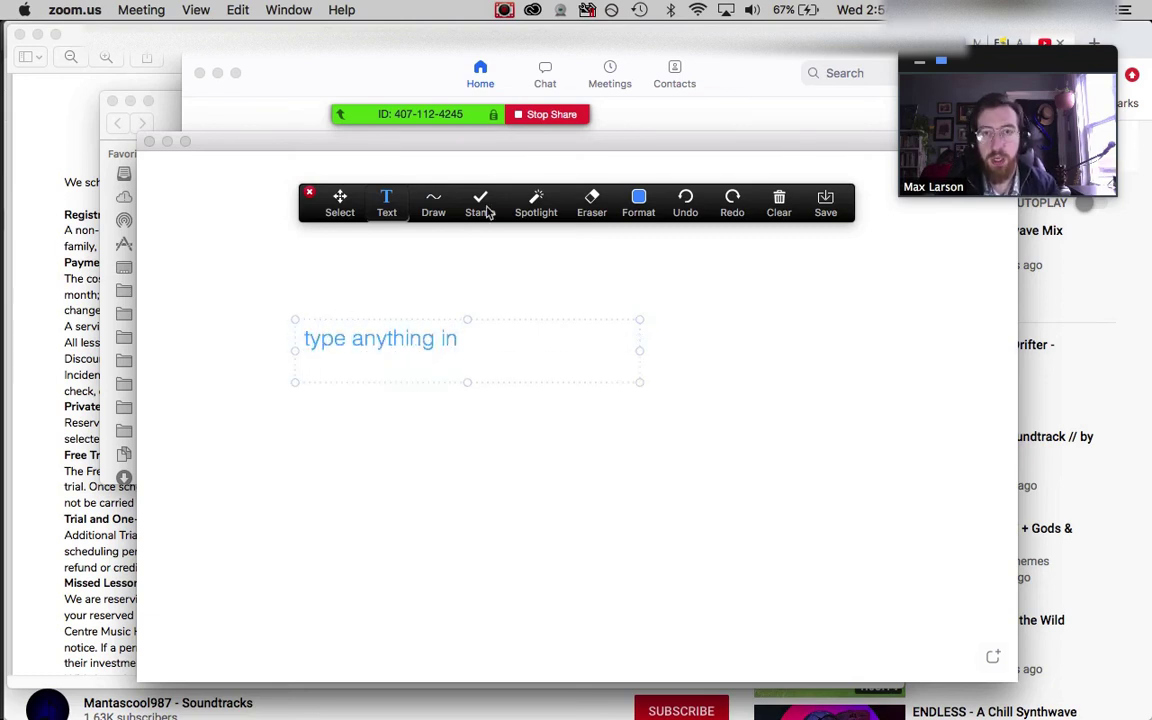
pyautogui.click(435, 208)
pyautogui.click(381, 252)
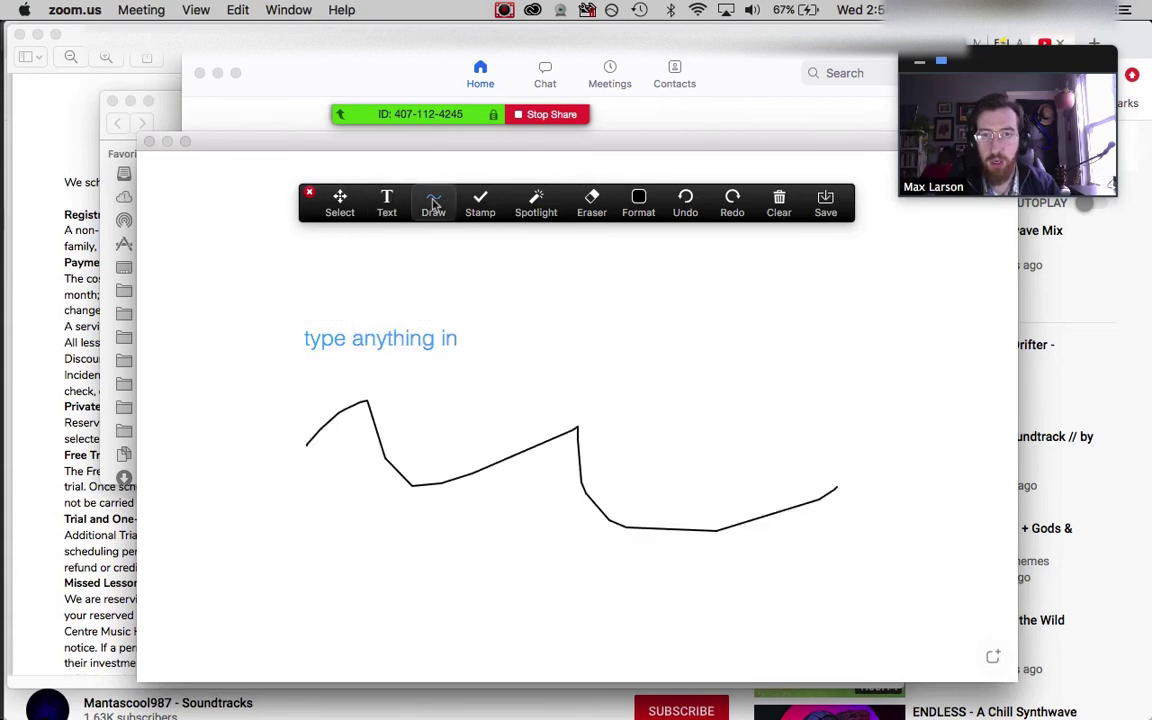
# Step: Draw four straight lines around the text and squiggle with the line tool
pyautogui.click(433, 203)
pyautogui.click(380, 230)
pyautogui.moveTo(569, 517); pyautogui.dragTo(818, 494)
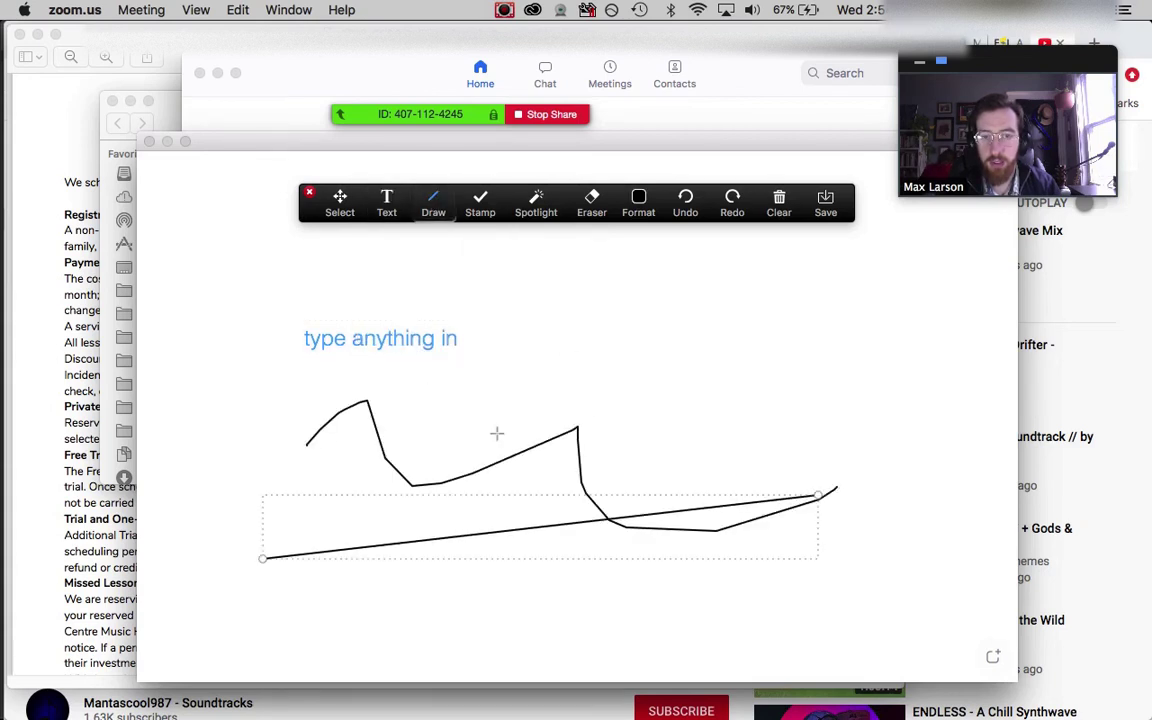
pyautogui.moveTo(253, 490); pyautogui.dragTo(286, 480)
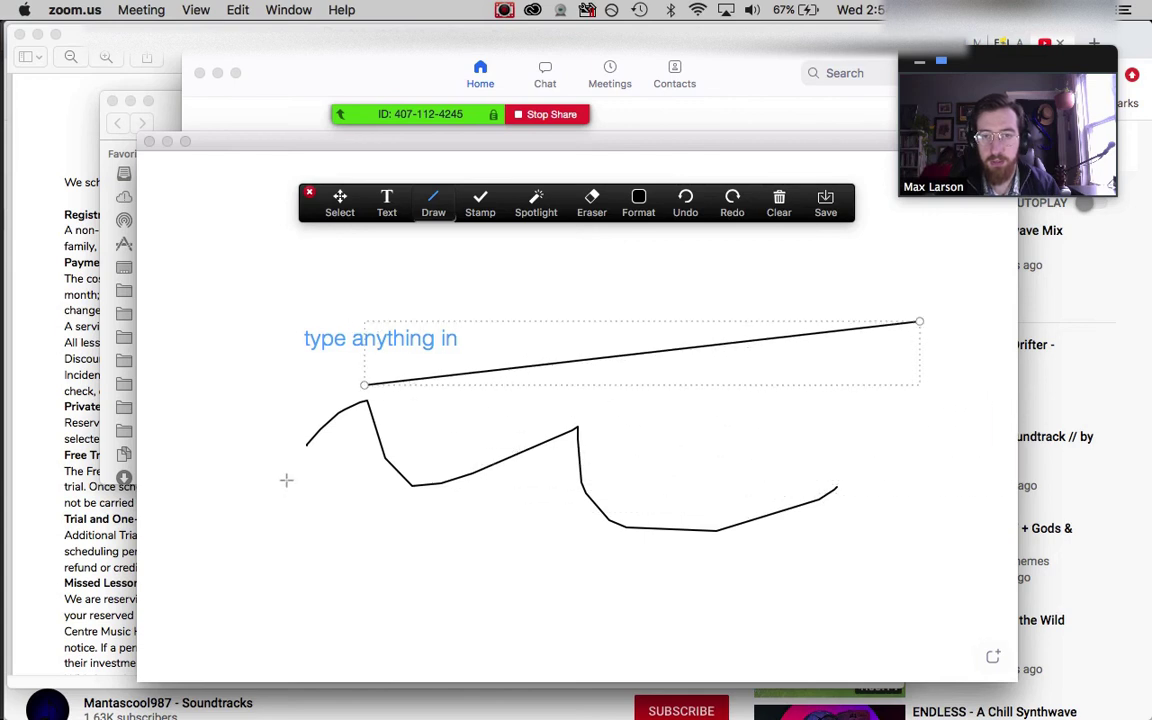
pyautogui.moveTo(827, 505); pyautogui.dragTo(862, 502)
pyautogui.moveTo(331, 560)
pyautogui.mouseDown()
pyautogui.moveTo(874, 561)
pyautogui.moveTo(856, 556)
pyautogui.mouseUp()
pyautogui.moveTo(345, 611); pyautogui.dragTo(965, 605)
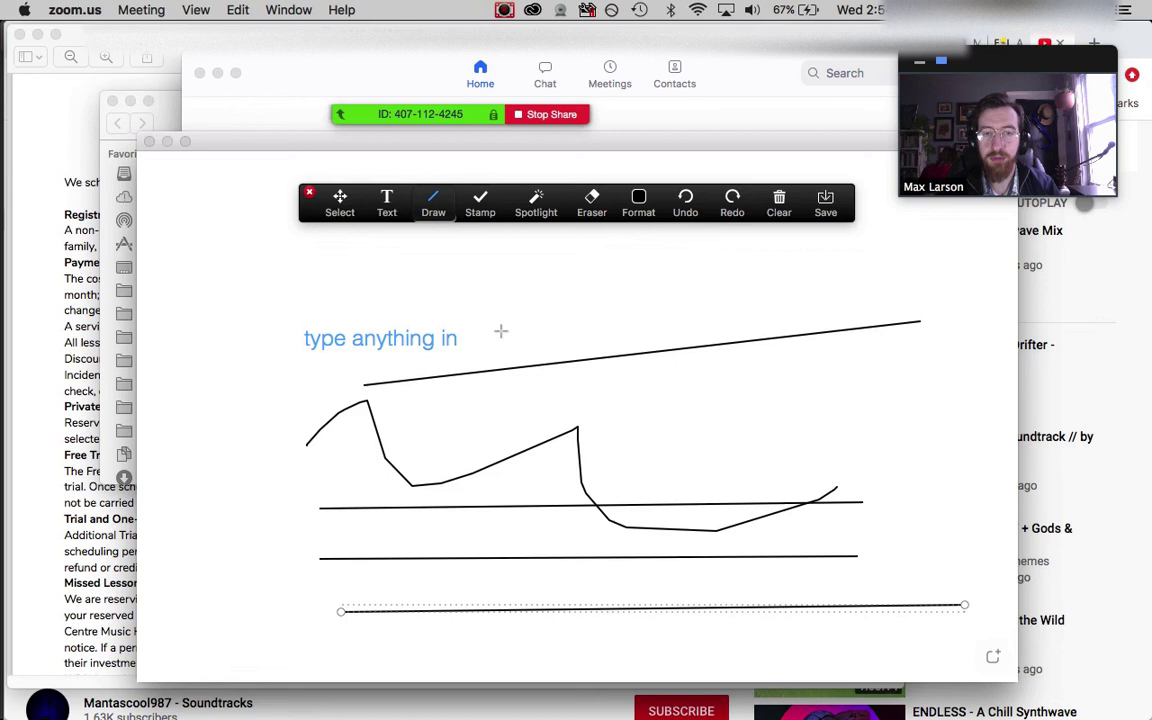
# Step: Erase all text and lines from the whiteboard, then stop sharing
pyautogui.click(591, 200)
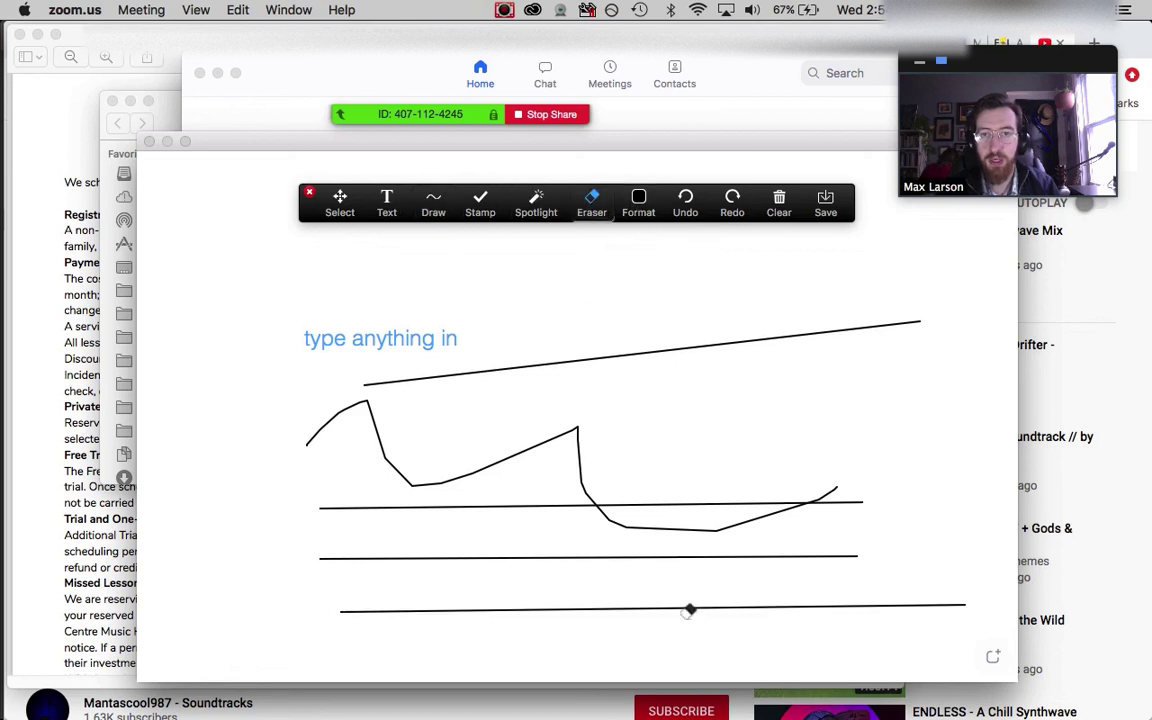
pyautogui.moveTo(689, 609); pyautogui.dragTo(445, 368)
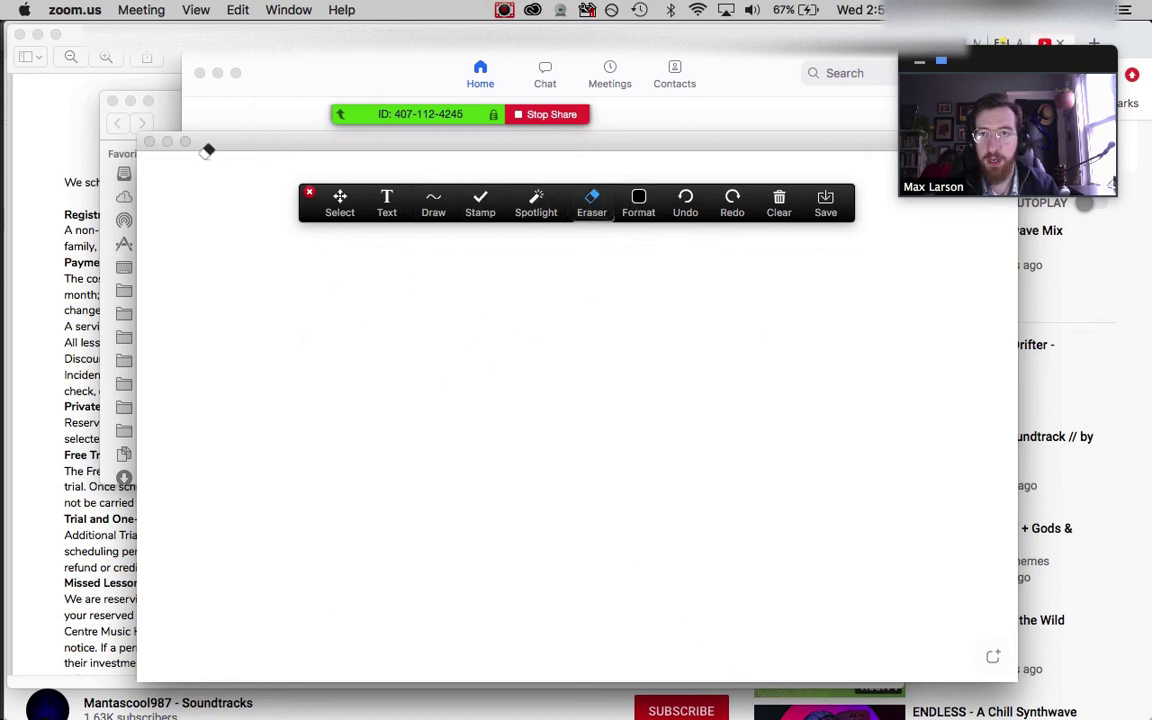
pyautogui.click(548, 114)
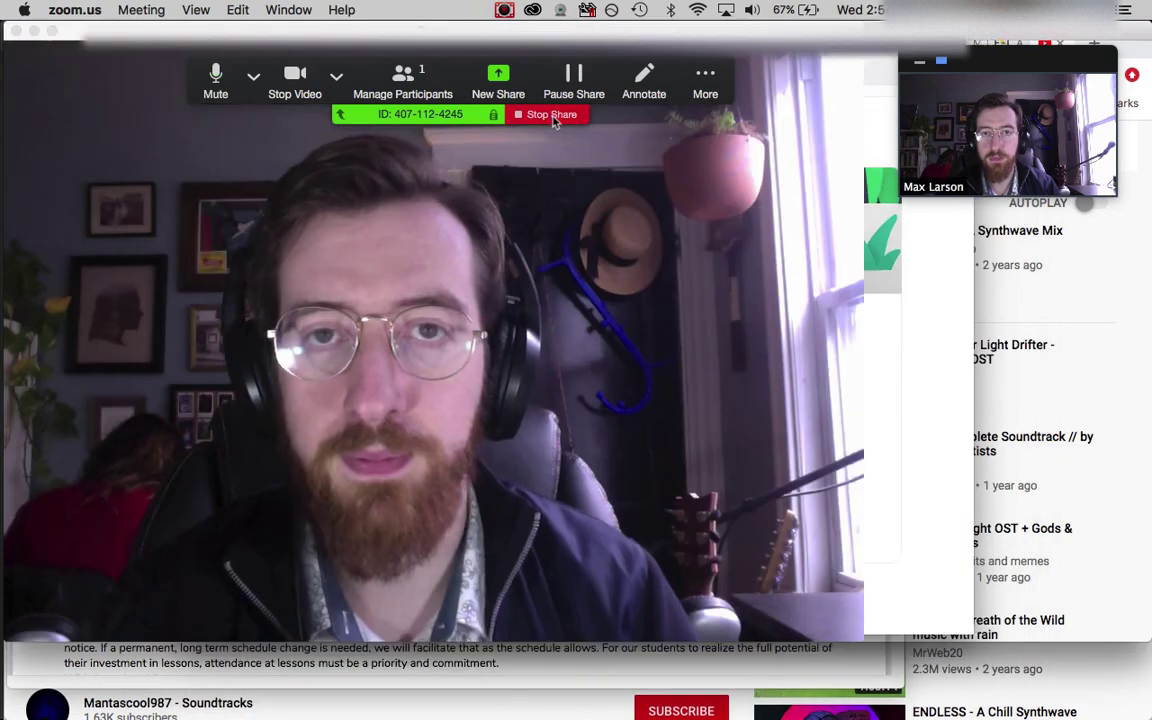